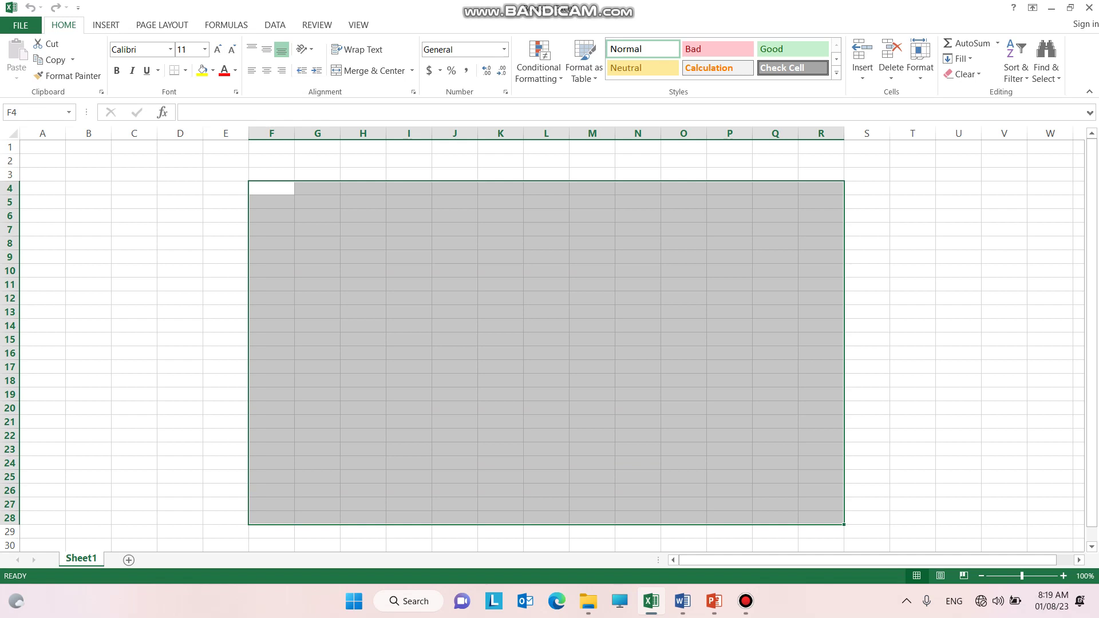
pyautogui.click(134, 202)
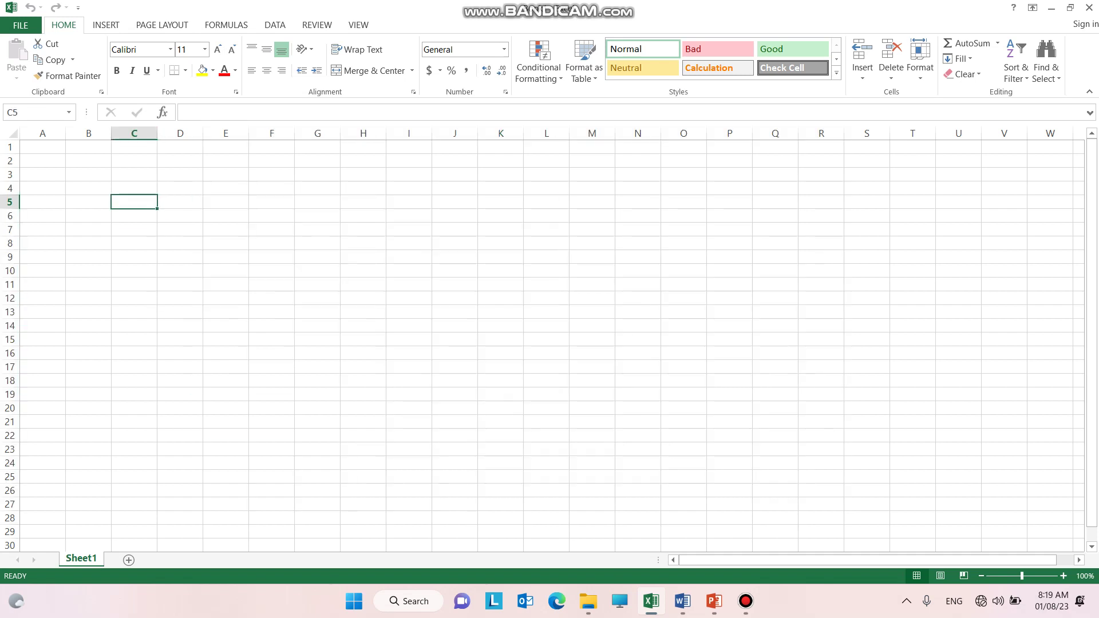
pyautogui.click(317, 175)
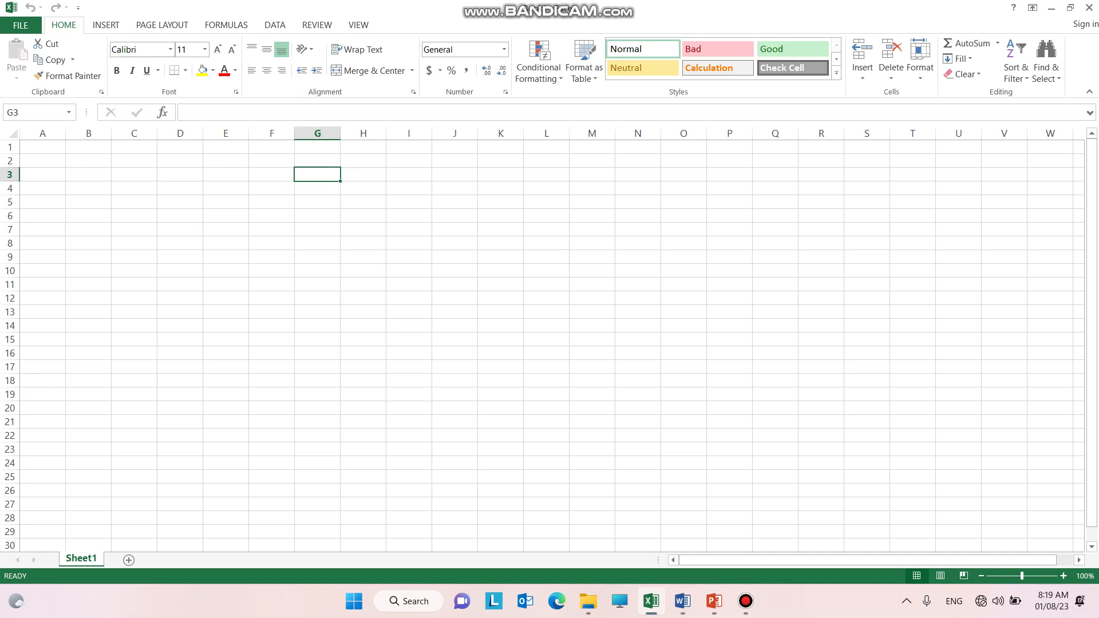
pyautogui.moveTo(340, 181); pyautogui.dragTo(340, 387)
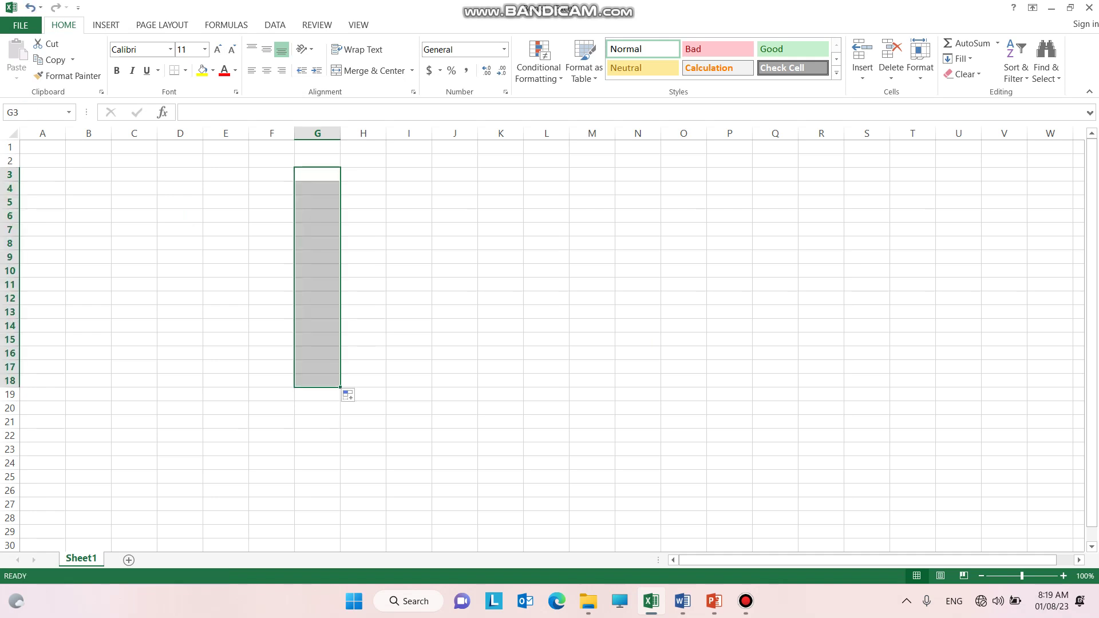
pyautogui.click(363, 188)
# Enter monday in cell G3 and tuesday in cell G4
pyautogui.click(318, 175)
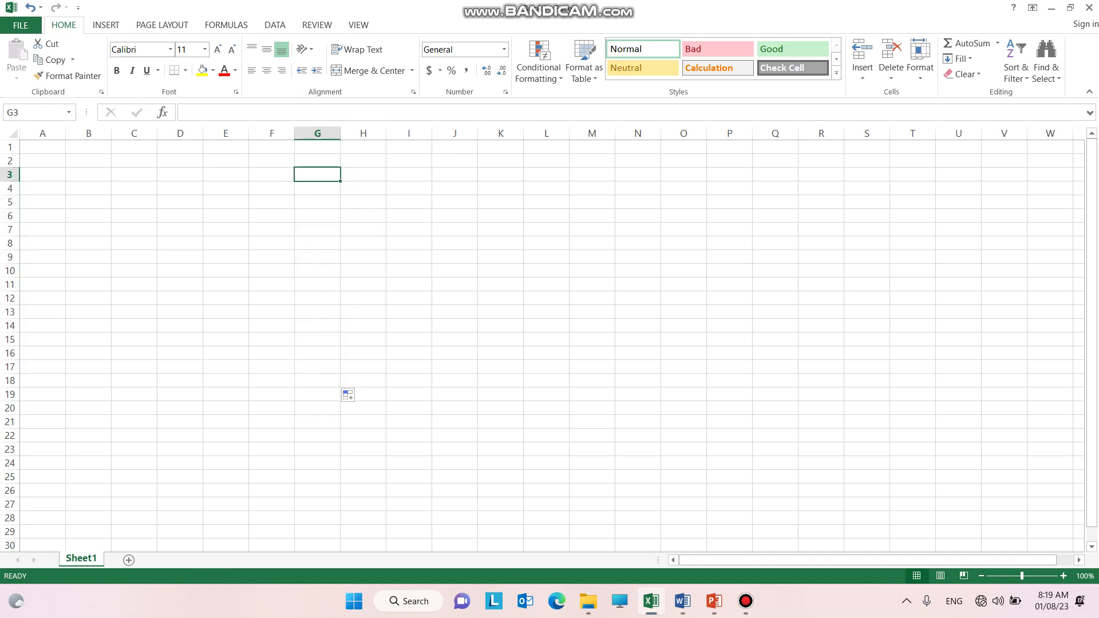
pyautogui.write('monday')
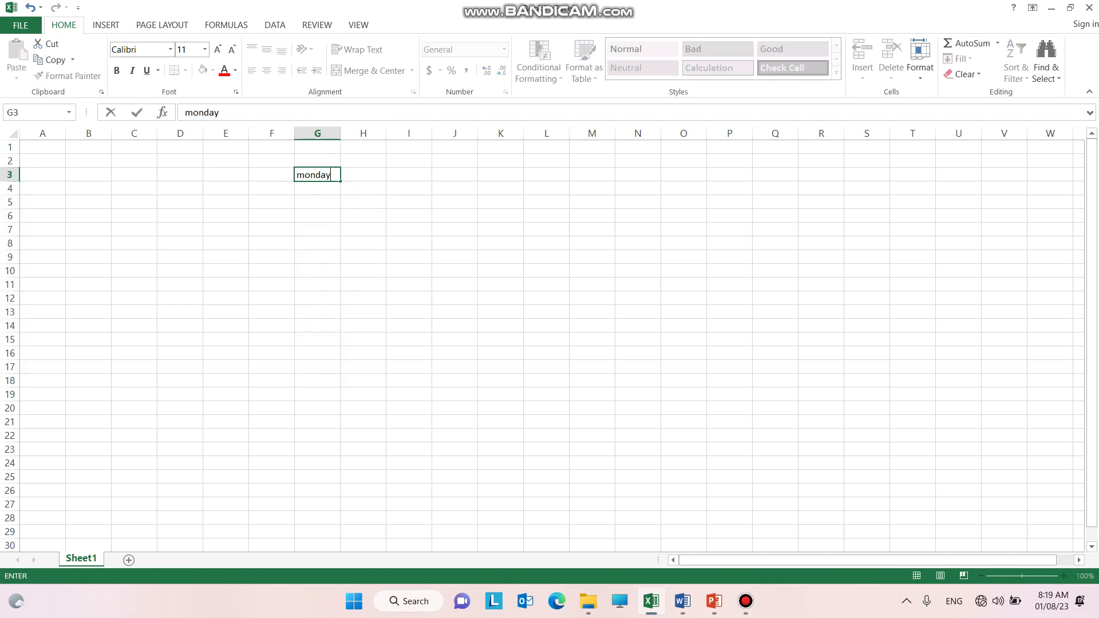
pyautogui.press('Return')
pyautogui.write('tue')
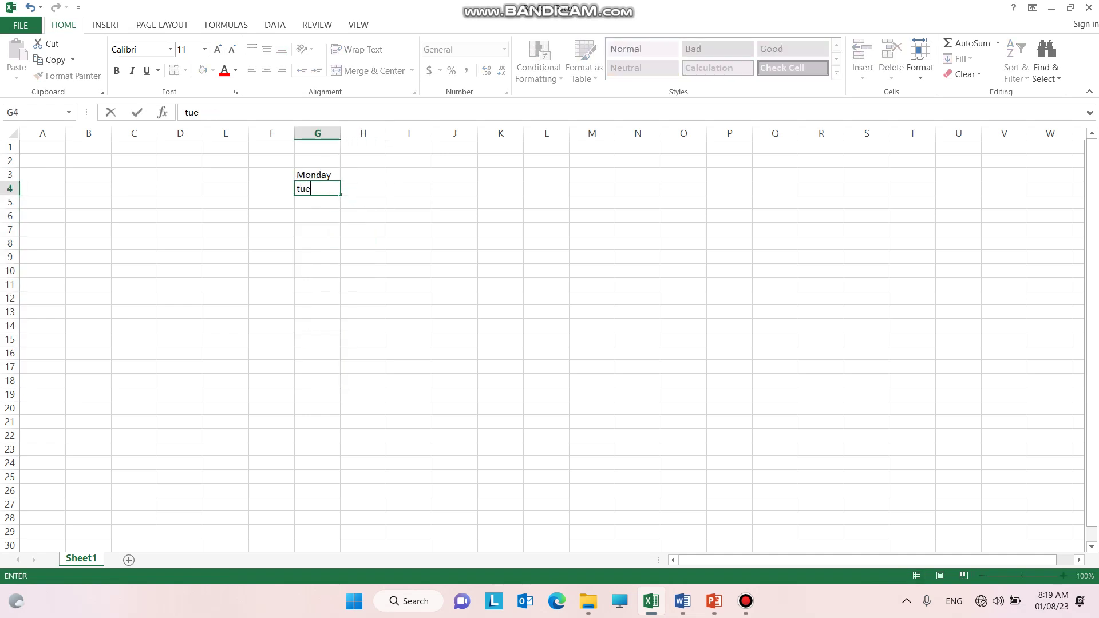
pyautogui.write('sday')
pyautogui.press('Return')
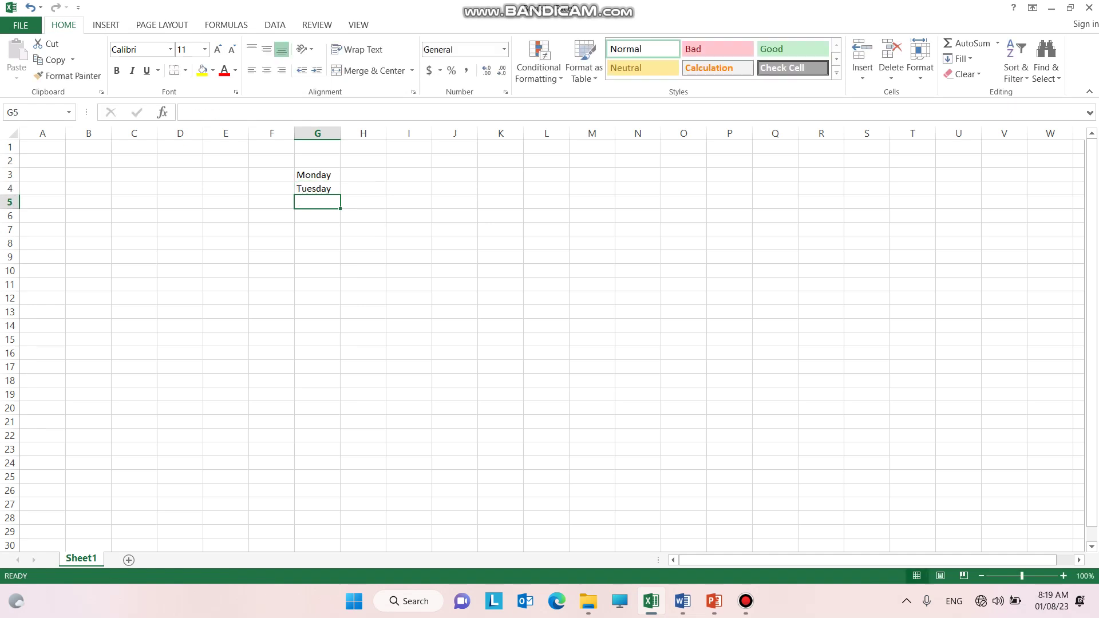
# Fill the weekday series from G3:G4 down column G to row 25
pyautogui.click(317, 174)
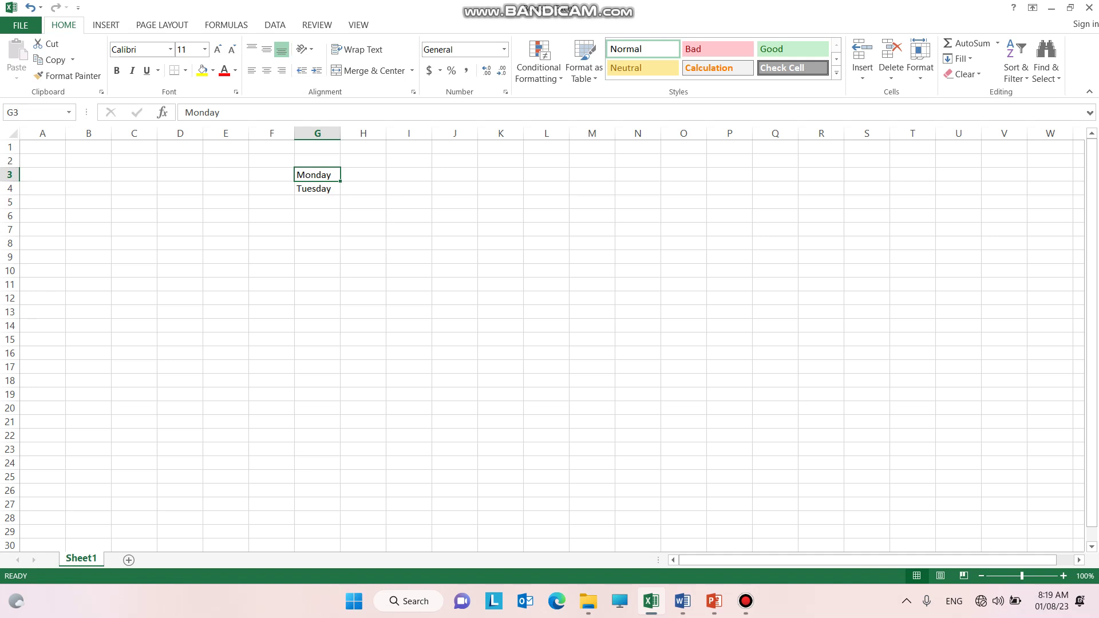
pyautogui.hotkey('shift', 'Down')
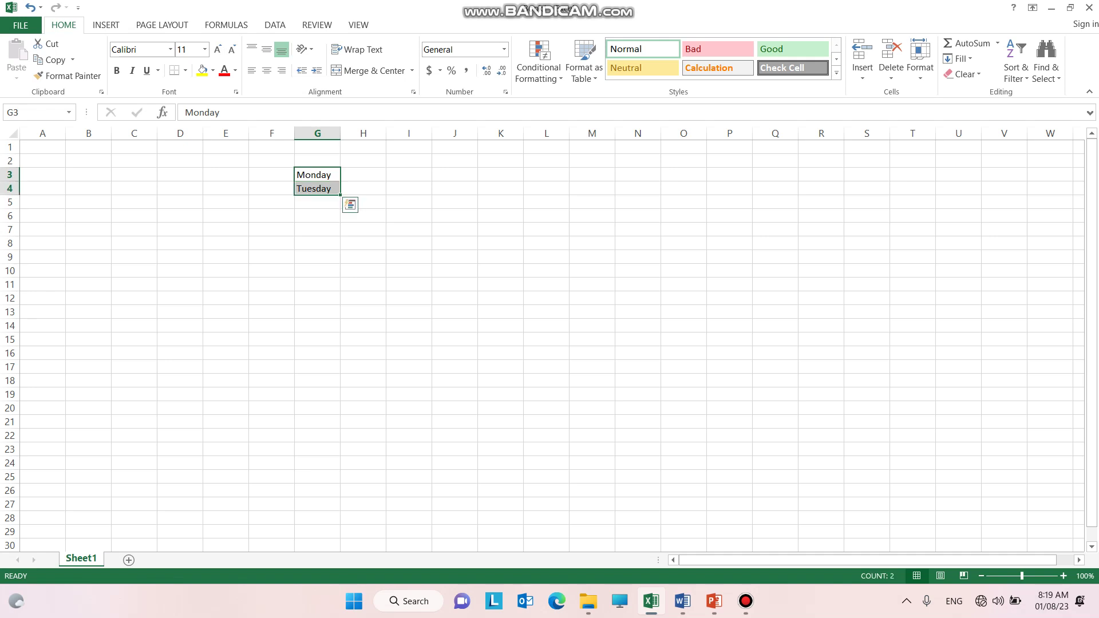
pyautogui.moveTo(341, 195); pyautogui.dragTo(337, 479)
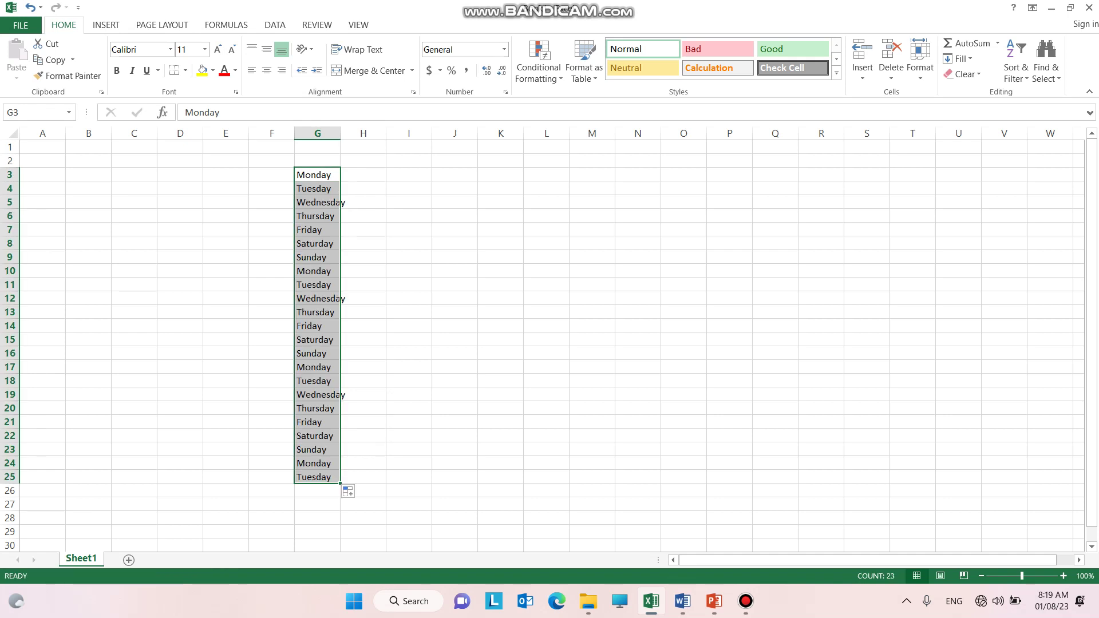
# Enter 1 in cell H3 and 2 in cell H4, beside the first two weekdays
pyautogui.click(363, 174)
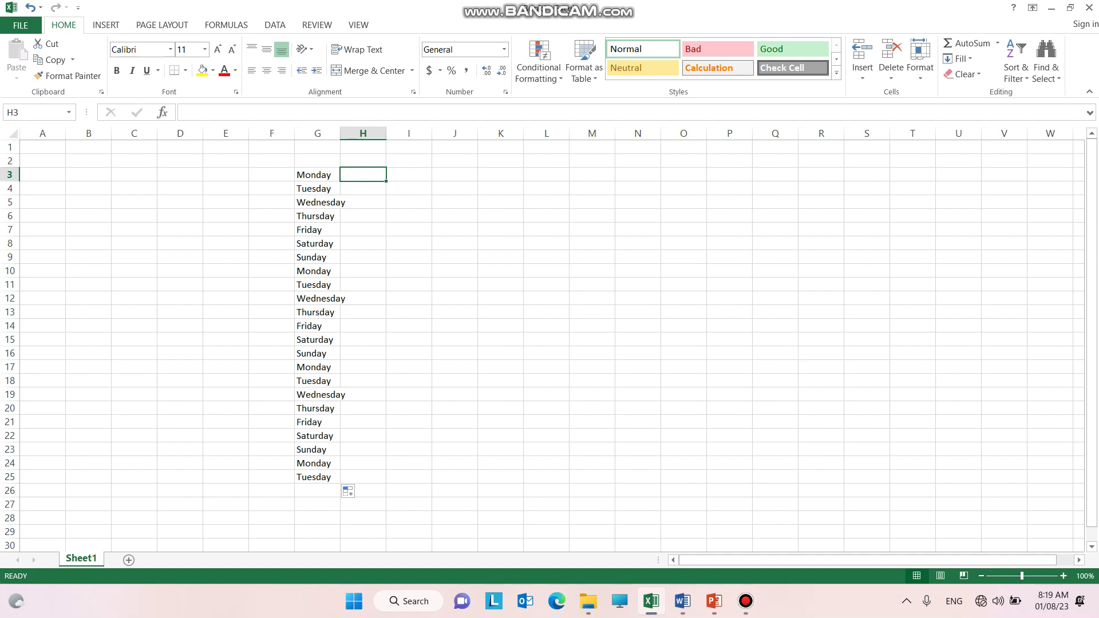
pyautogui.write('1')
pyautogui.press('Return')
pyautogui.write('2')
pyautogui.press('Return')
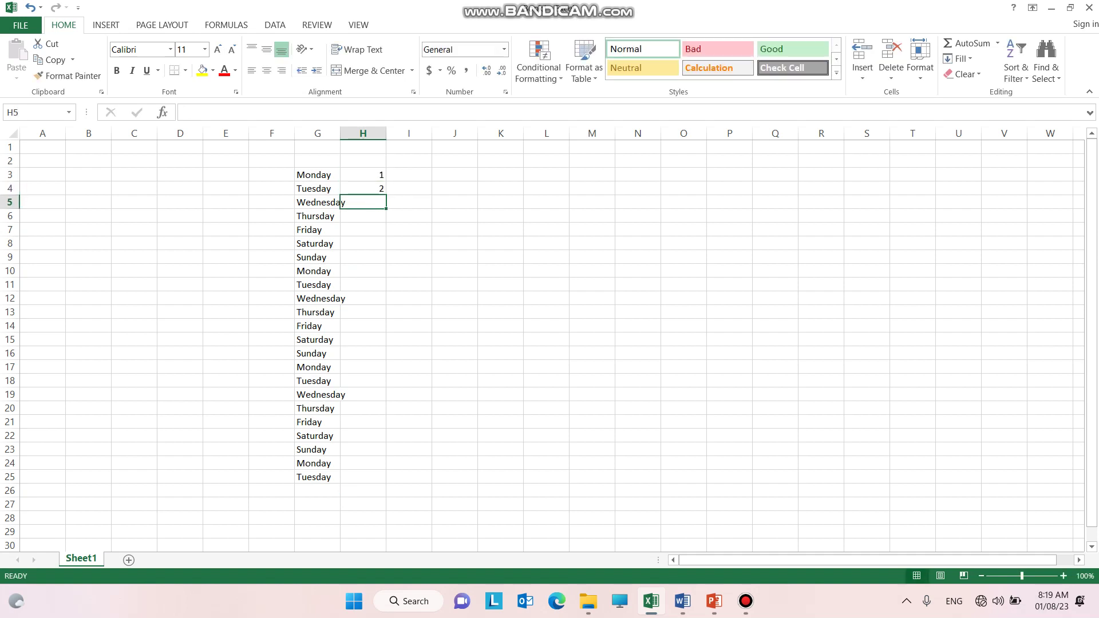
pyautogui.click(363, 174)
pyautogui.moveTo(386, 182)
pyautogui.mouseDown()
pyautogui.moveTo(387, 279)
pyautogui.moveTo(387, 193)
pyautogui.mouseUp()
pyautogui.click(363, 175)
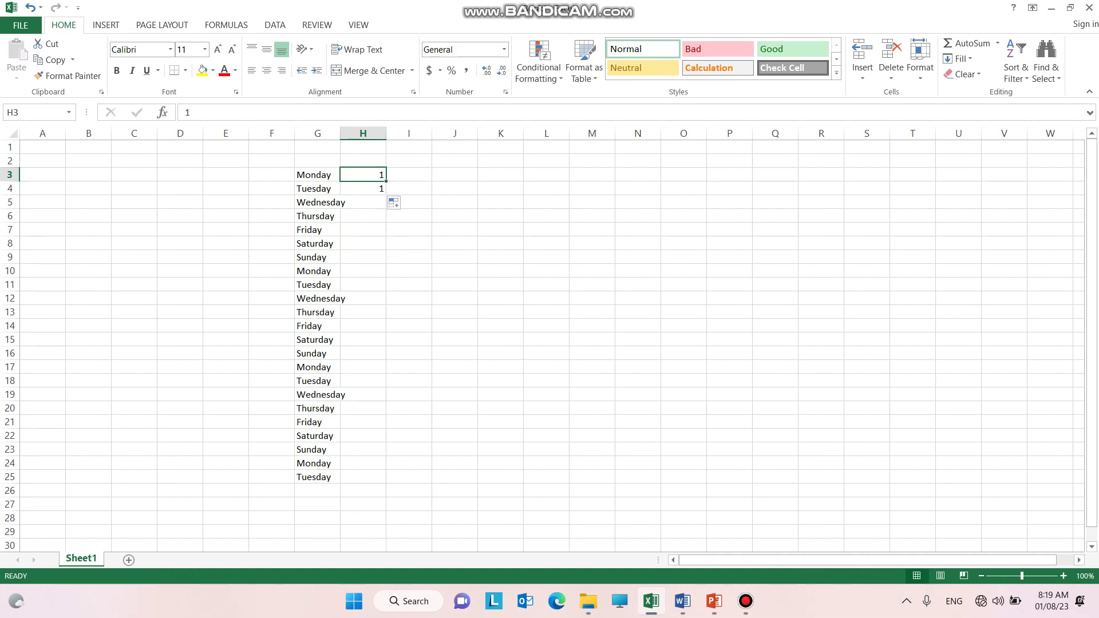
# Set cell H4, beside Tuesday, back to 2
pyautogui.press('Down')
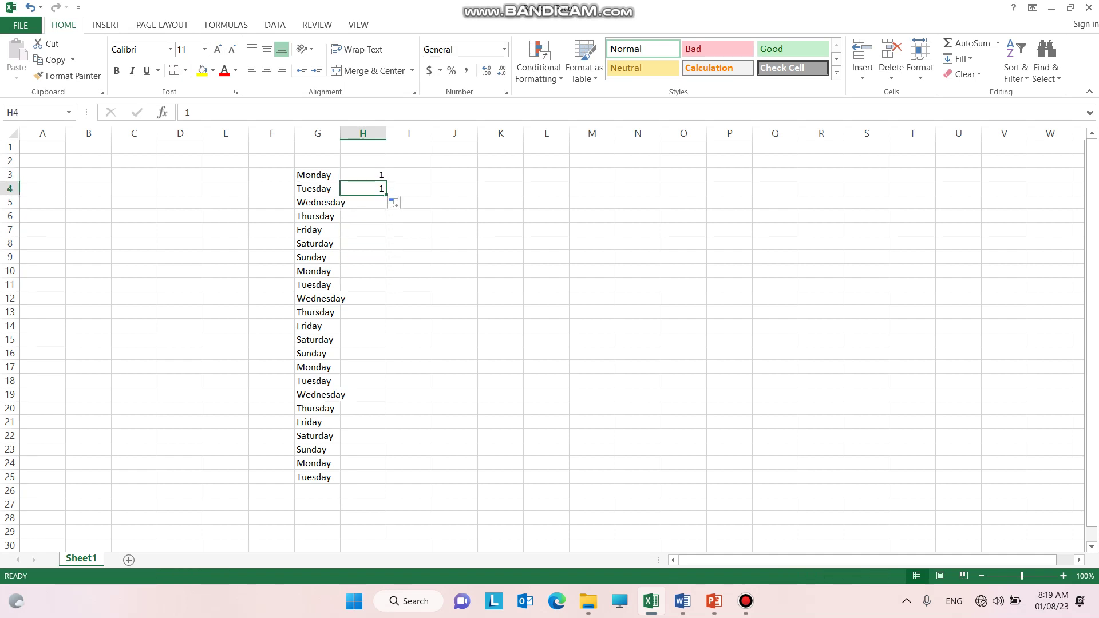
pyautogui.press('Up')
pyautogui.press('Down')
pyautogui.write('2')
pyautogui.press('Return')
# Fill the number series from H3:H4 down column H to row 30
pyautogui.press('Up')
pyautogui.press('Up')
pyautogui.press('Down')
pyautogui.press('Up')
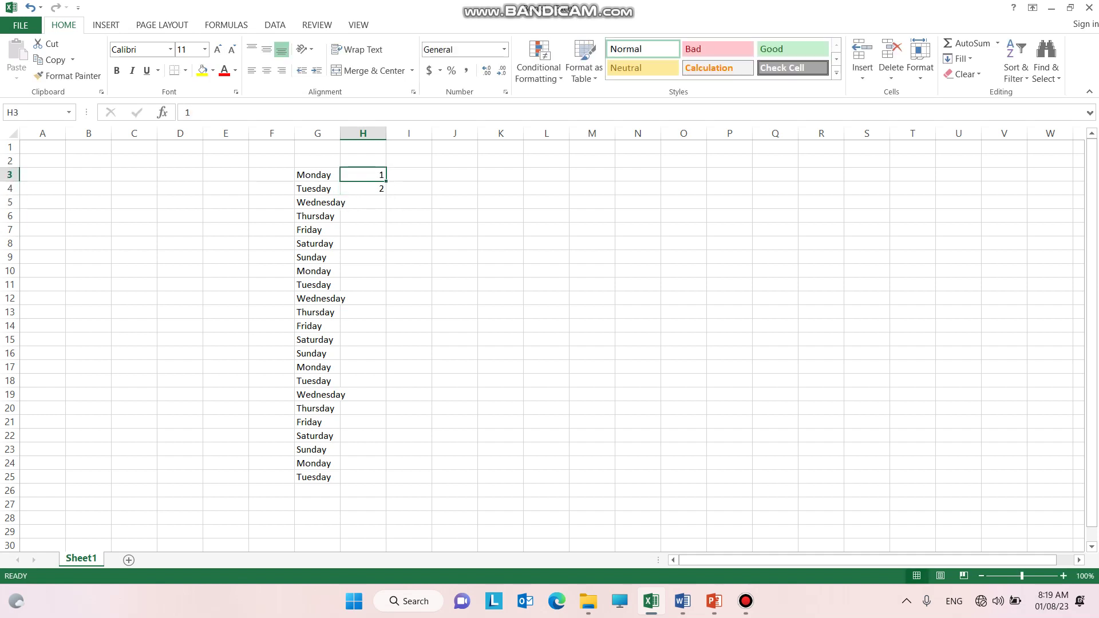
pyautogui.hotkey('shift', 'Down')
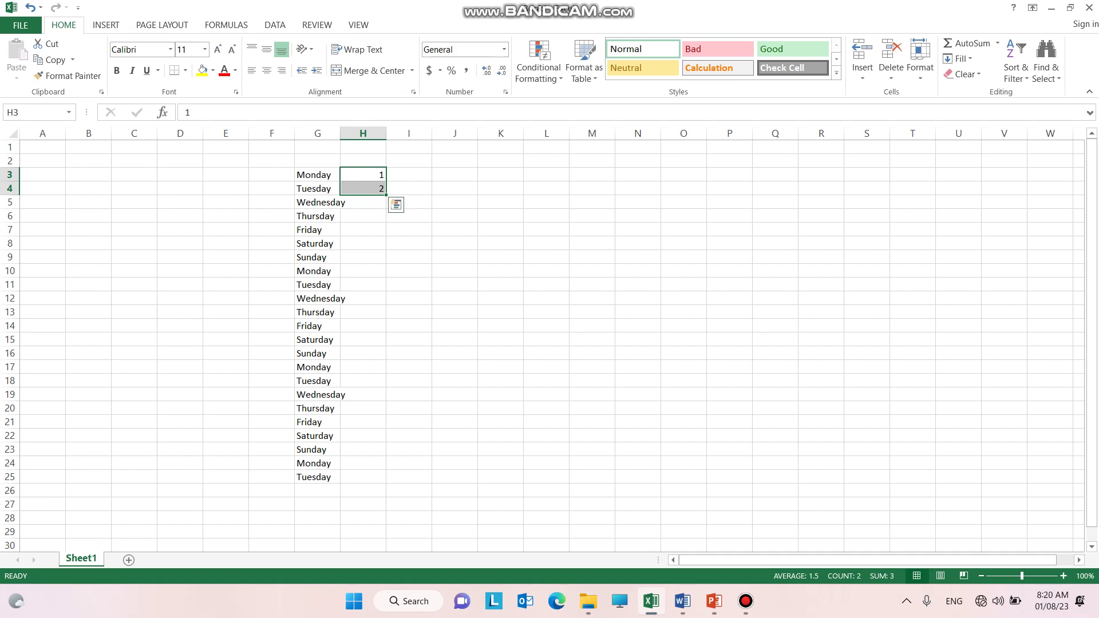
pyautogui.moveTo(385, 195); pyautogui.dragTo(386, 546)
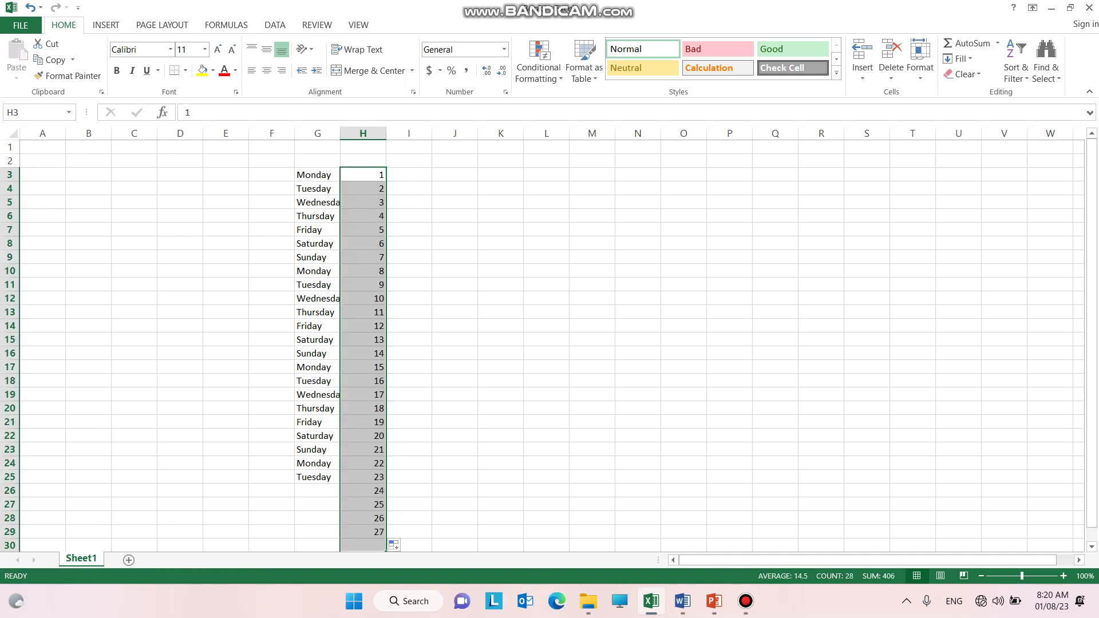
pyautogui.click(454, 215)
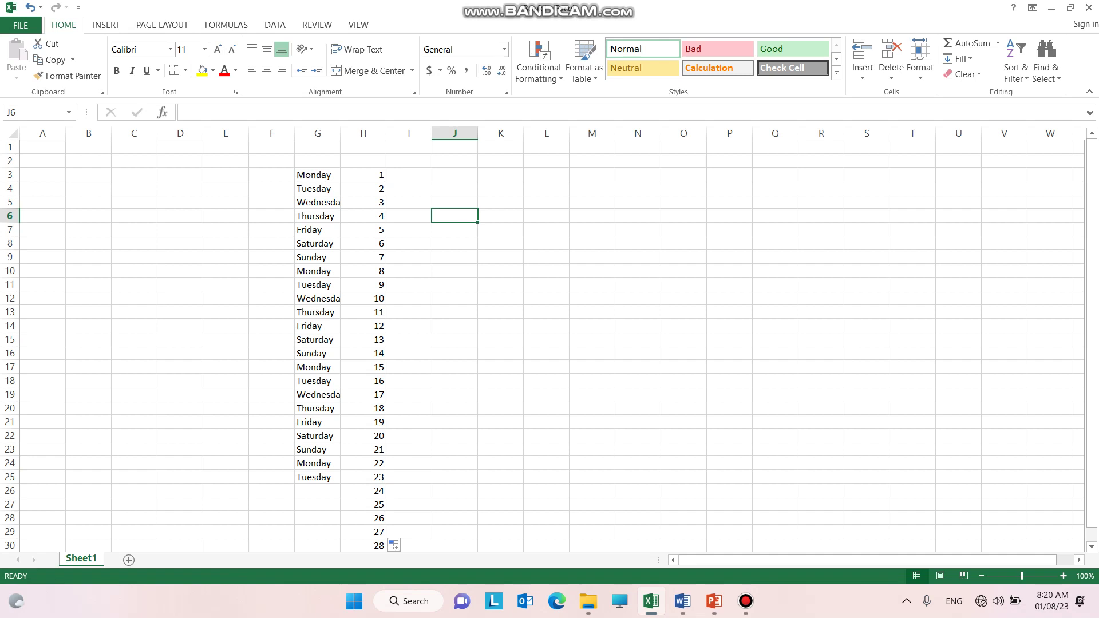
# Put cell J7 into edit mode and enter the text test in it
pyautogui.click(455, 230)
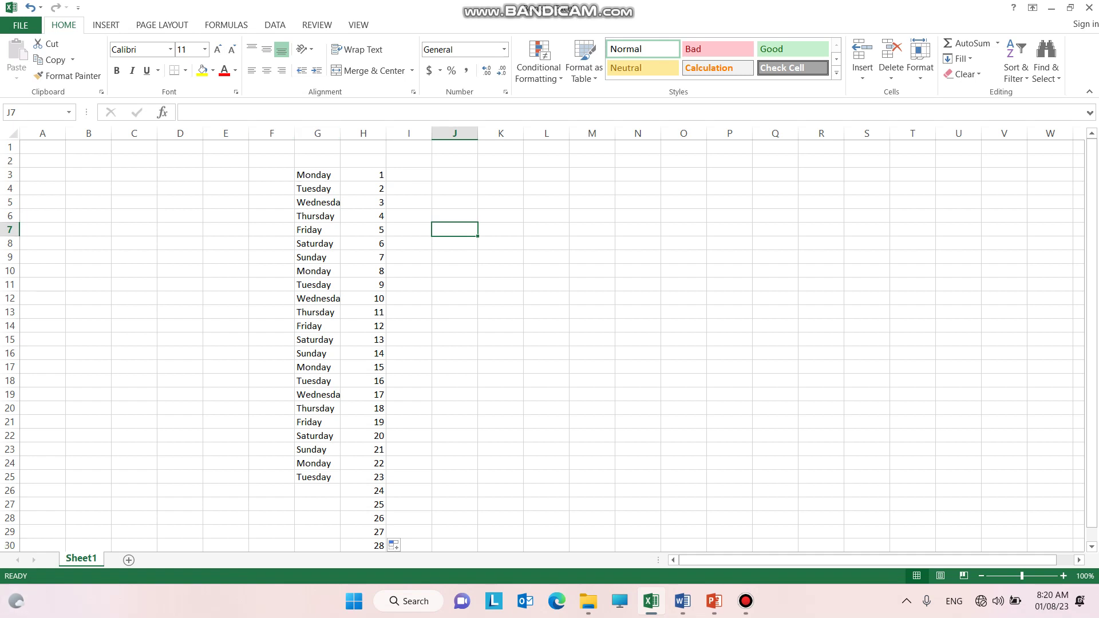
pyautogui.press('F2')
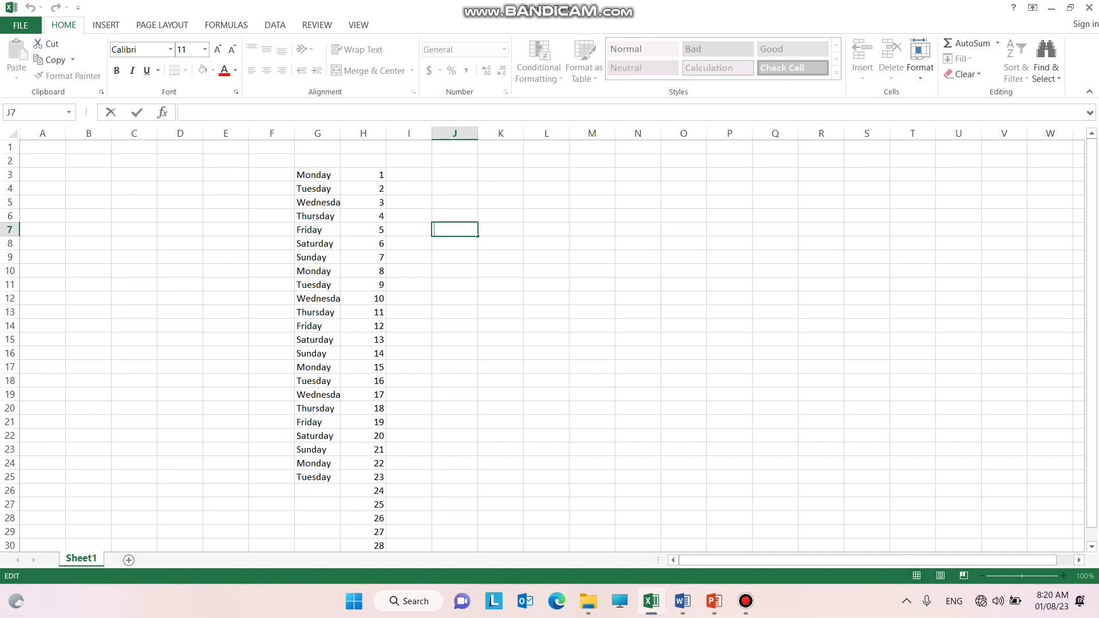
pyautogui.write('test')
pyautogui.click(500, 326)
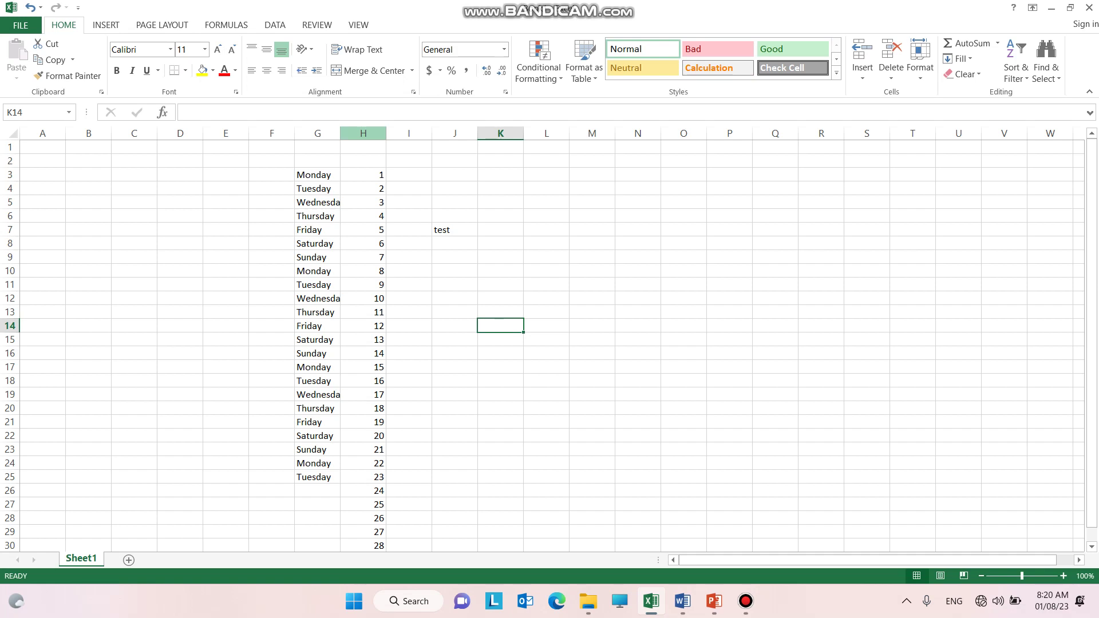
# Select the entire column H, followed by the entire row 7, and clear the selection
pyautogui.click(363, 132)
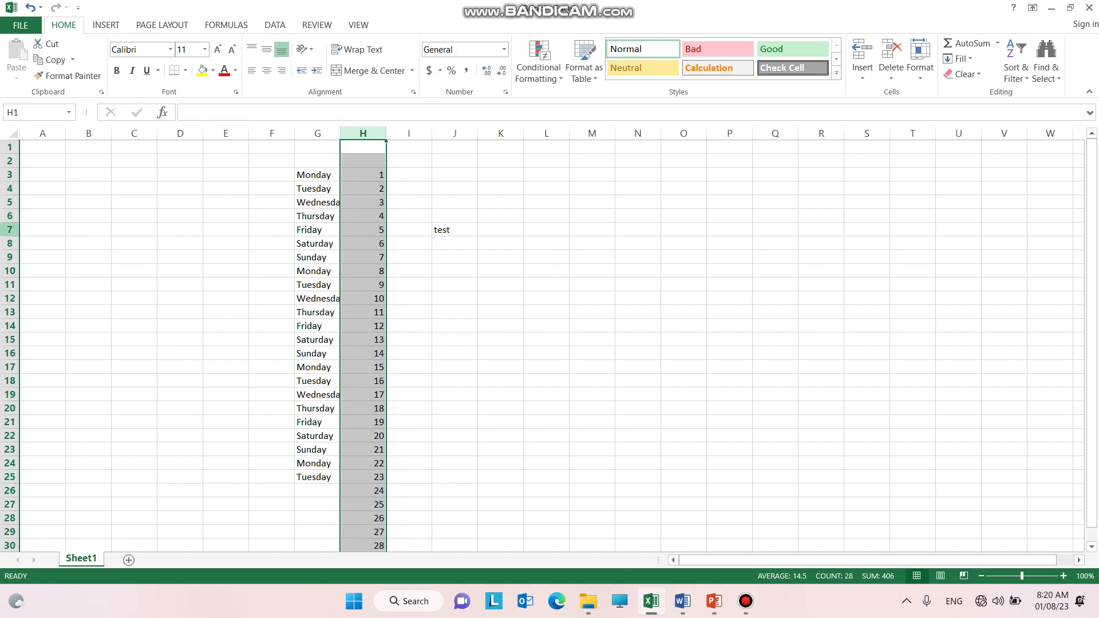
pyautogui.click(10, 229)
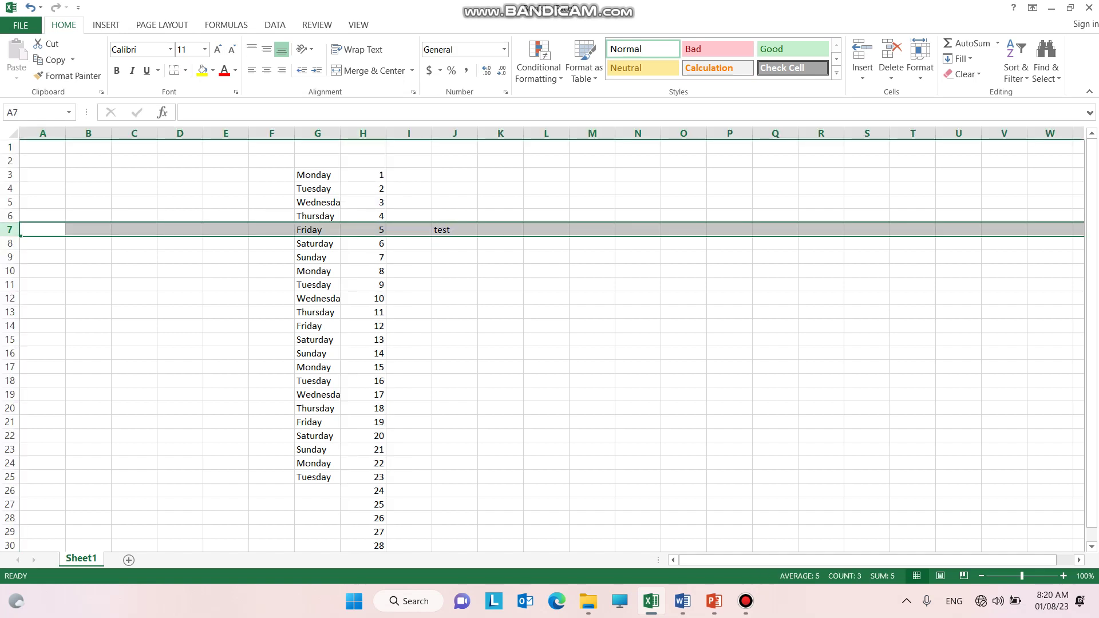
pyautogui.click(500, 284)
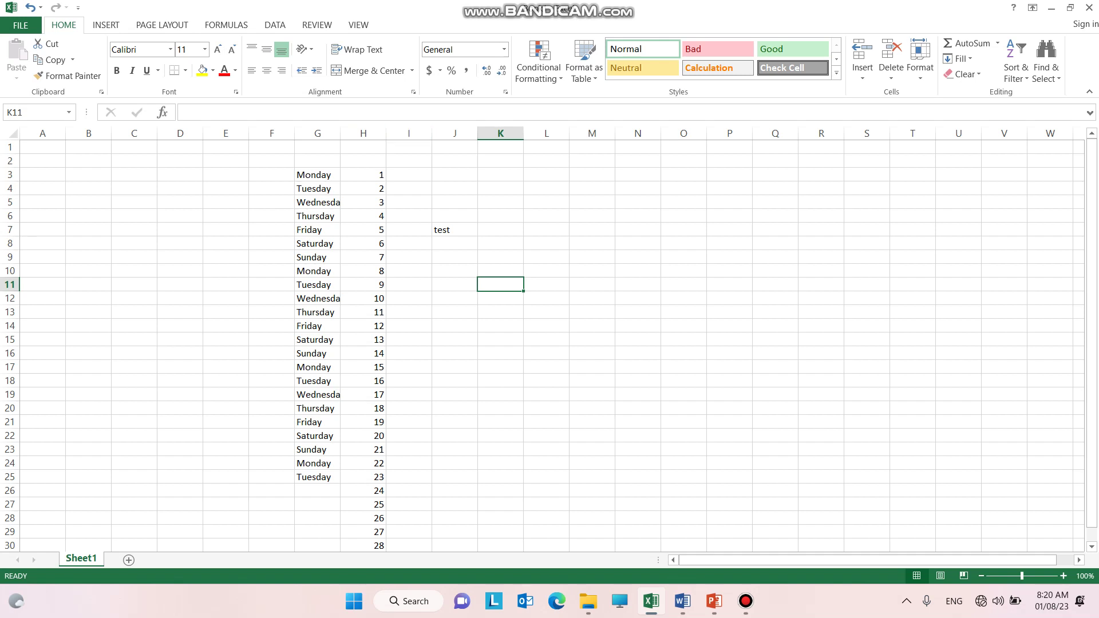
# Narrow column H to roughly half its width so that it fits its numbers closely
pyautogui.moveTo(386, 132); pyautogui.dragTo(366, 133)
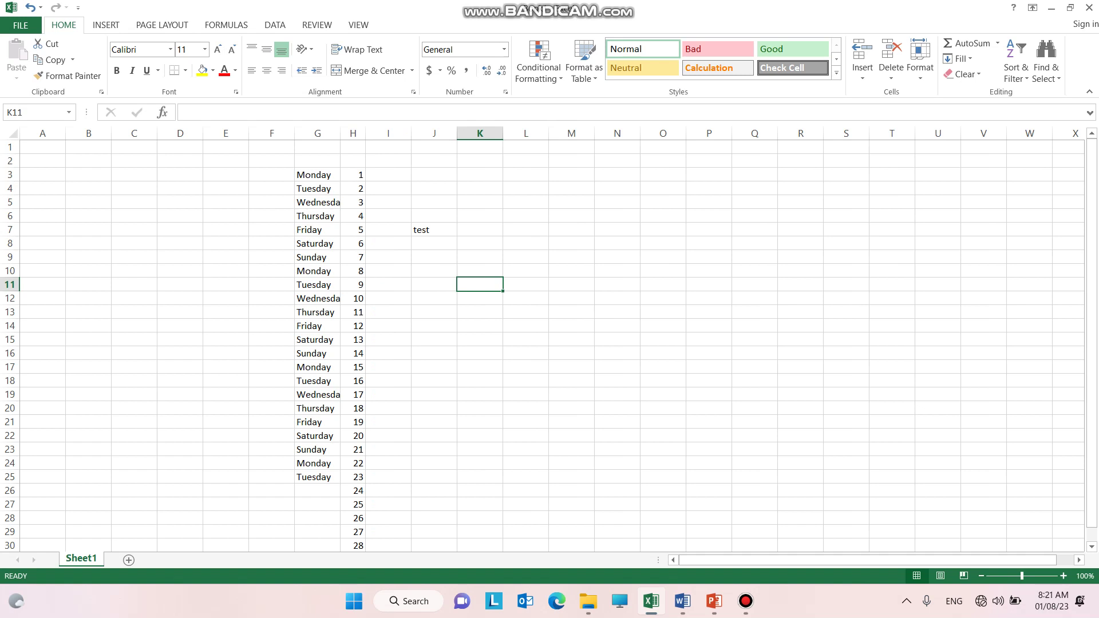
pyautogui.click(662, 326)
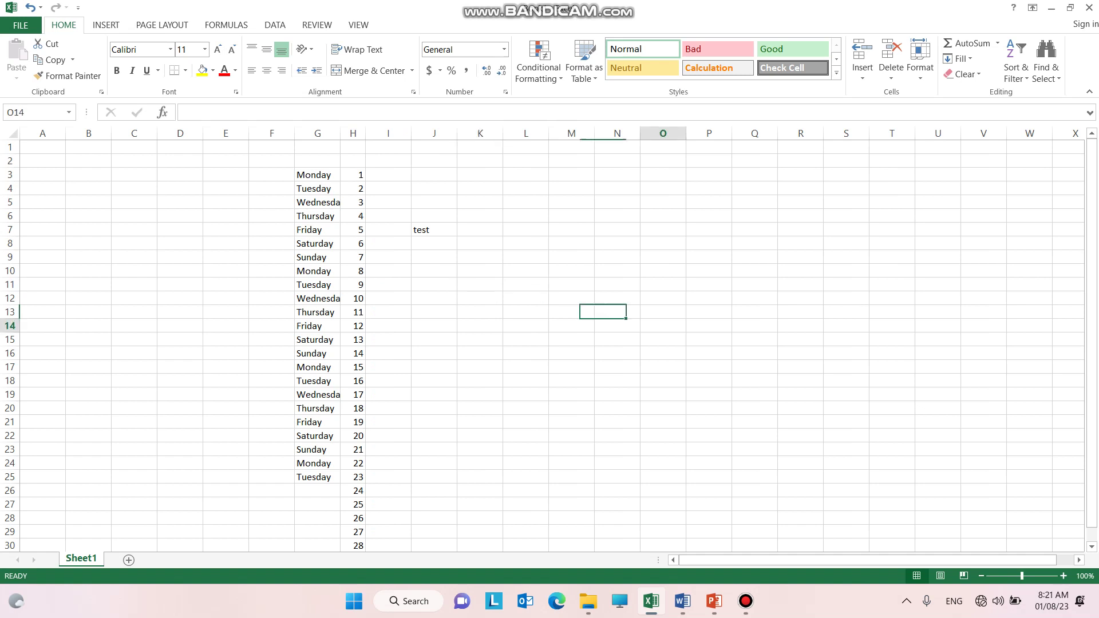
# Switch to the PowerPoint training presentation and go to slide 15, Selecting cells in a workbook
pyautogui.moveTo(713, 601)
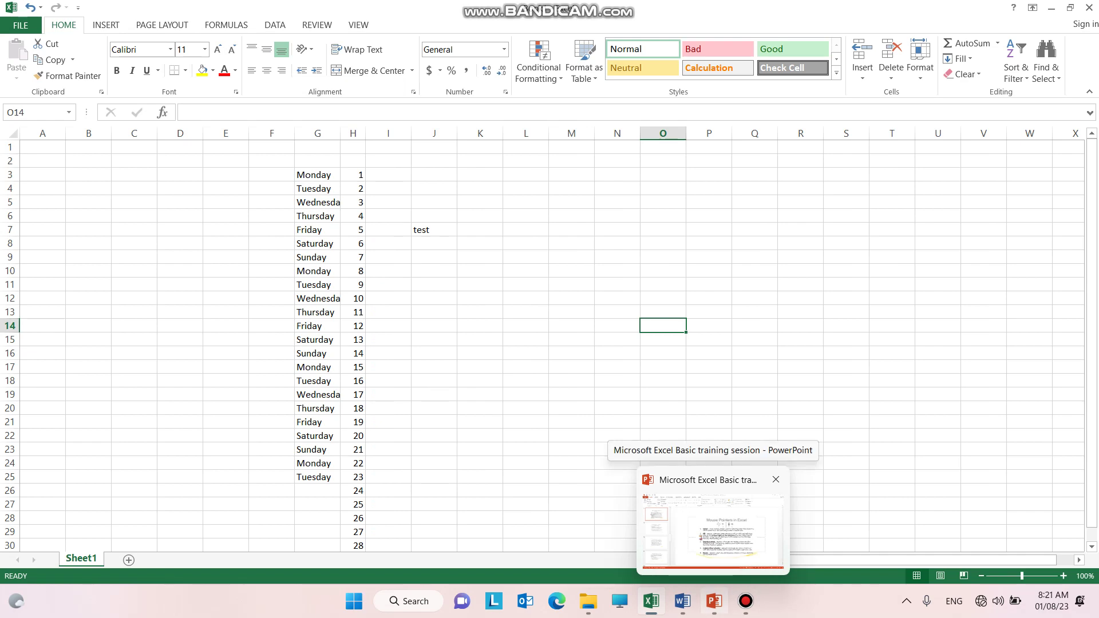
pyautogui.click(671, 558)
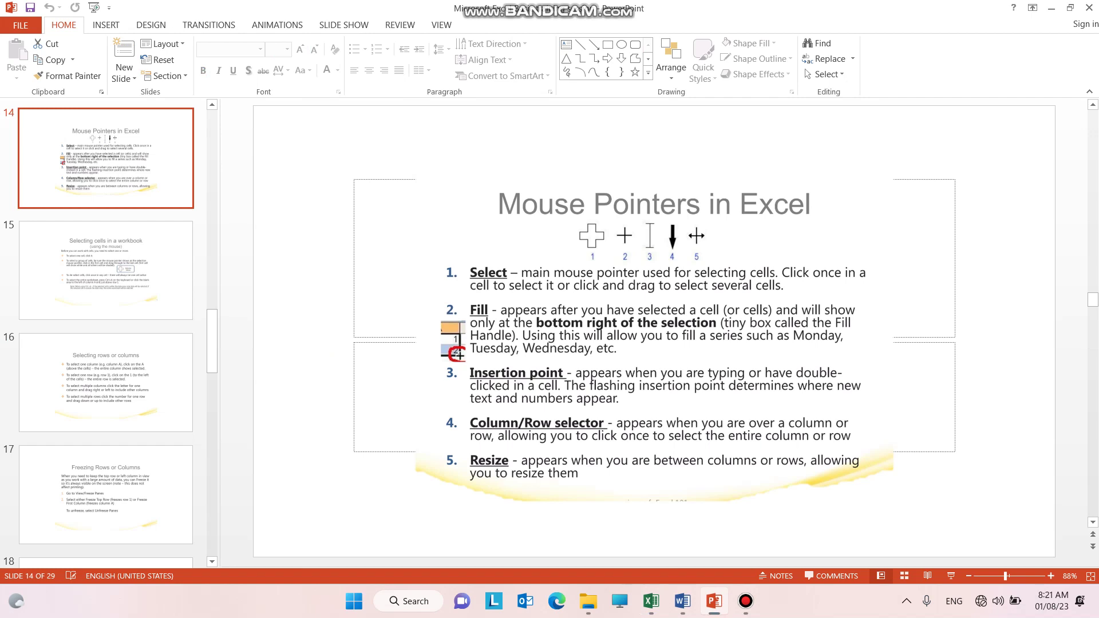
pyautogui.press('Down')
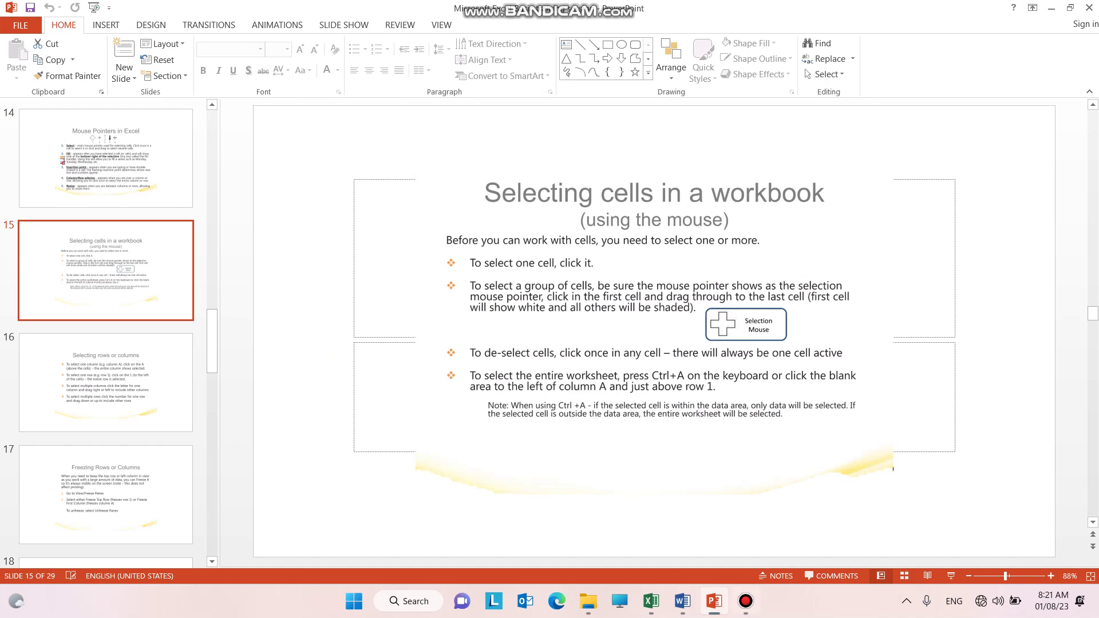
# Switch to the Excel workbook and select the range M4:V25, followed by the range from T19 back to L3
pyautogui.click(651, 600)
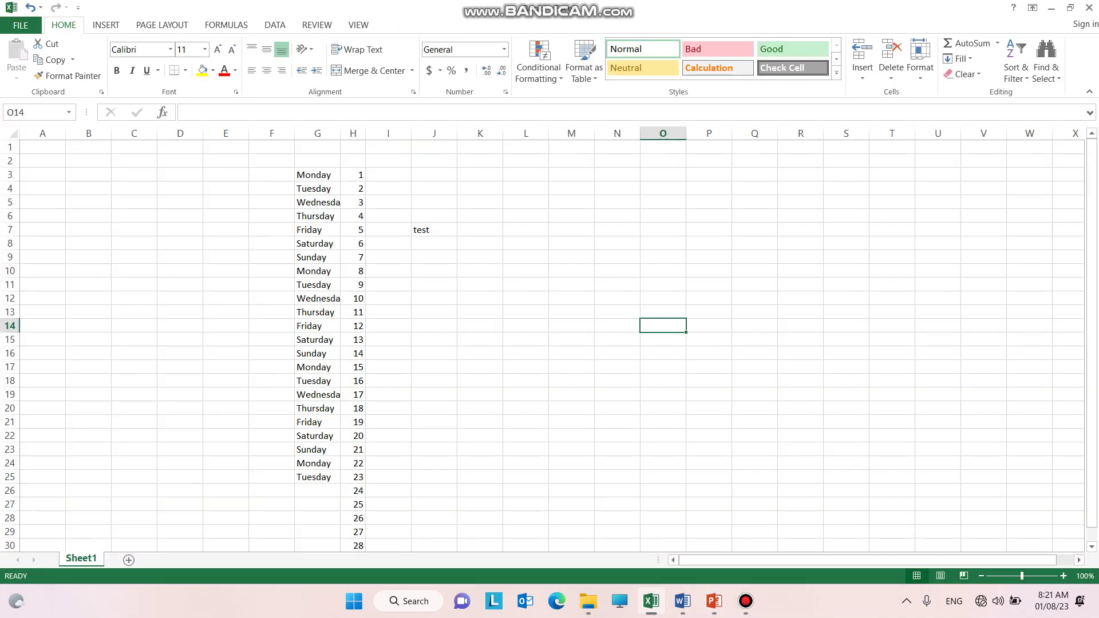
pyautogui.click(663, 202)
pyautogui.moveTo(572, 188); pyautogui.dragTo(984, 478)
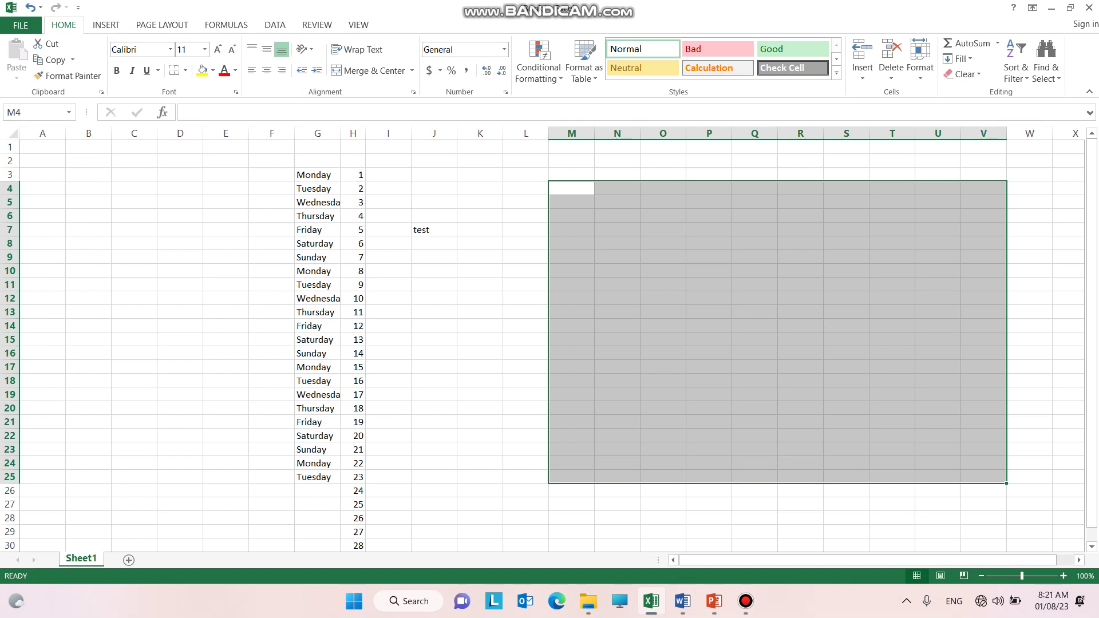
pyautogui.click(800, 532)
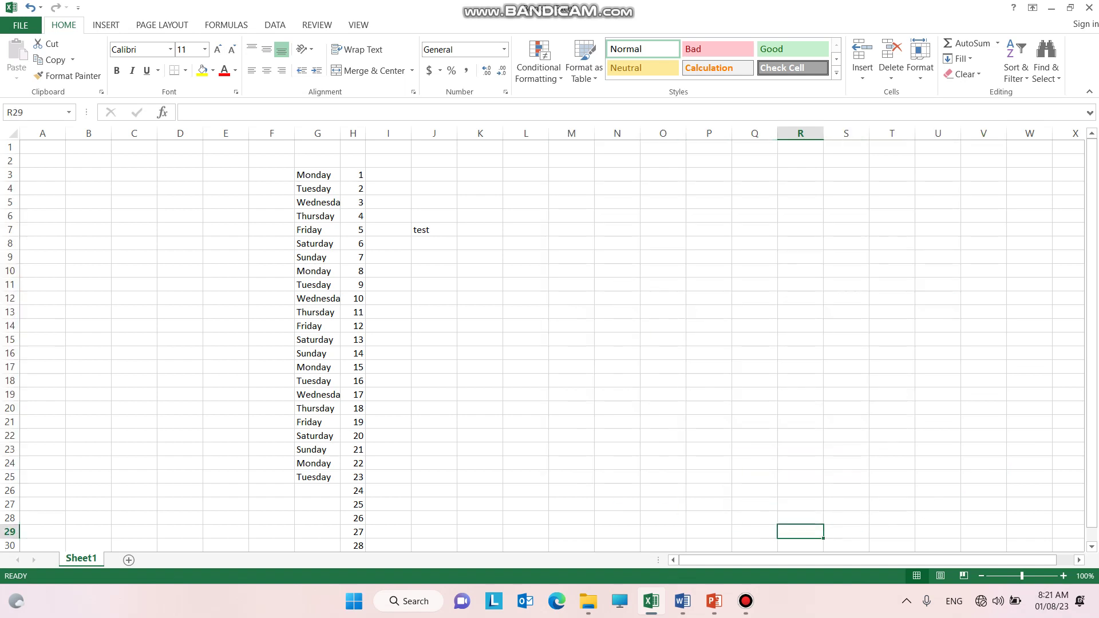
pyautogui.click(891, 395)
pyautogui.moveTo(892, 395); pyautogui.dragTo(525, 171)
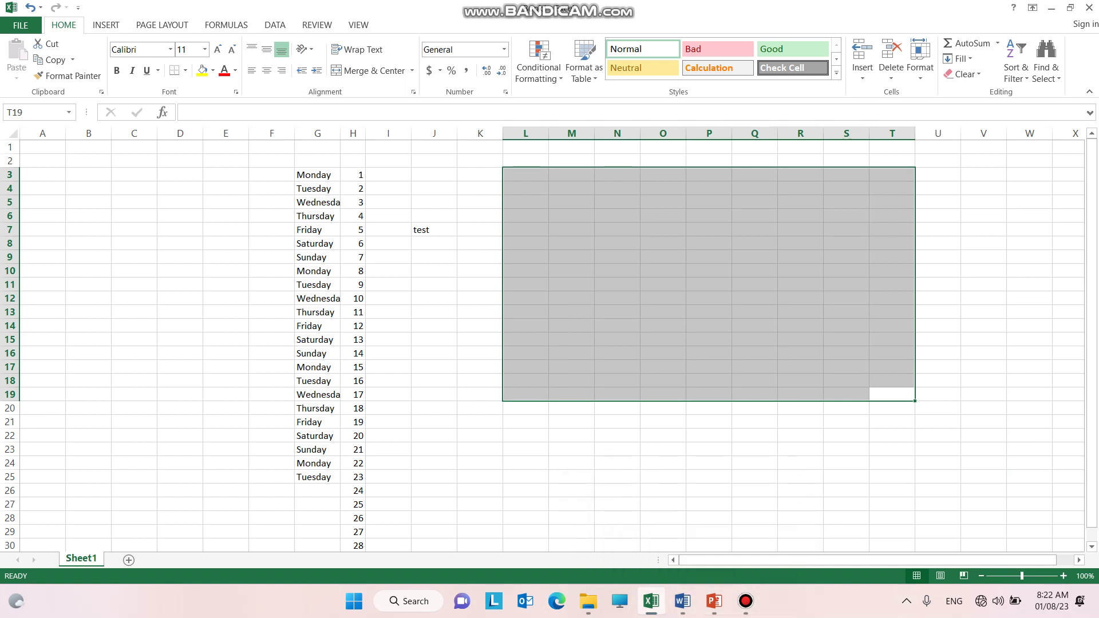
# Switch to the PowerPoint presentation to review the slide on selecting cells
pyautogui.click(714, 601)
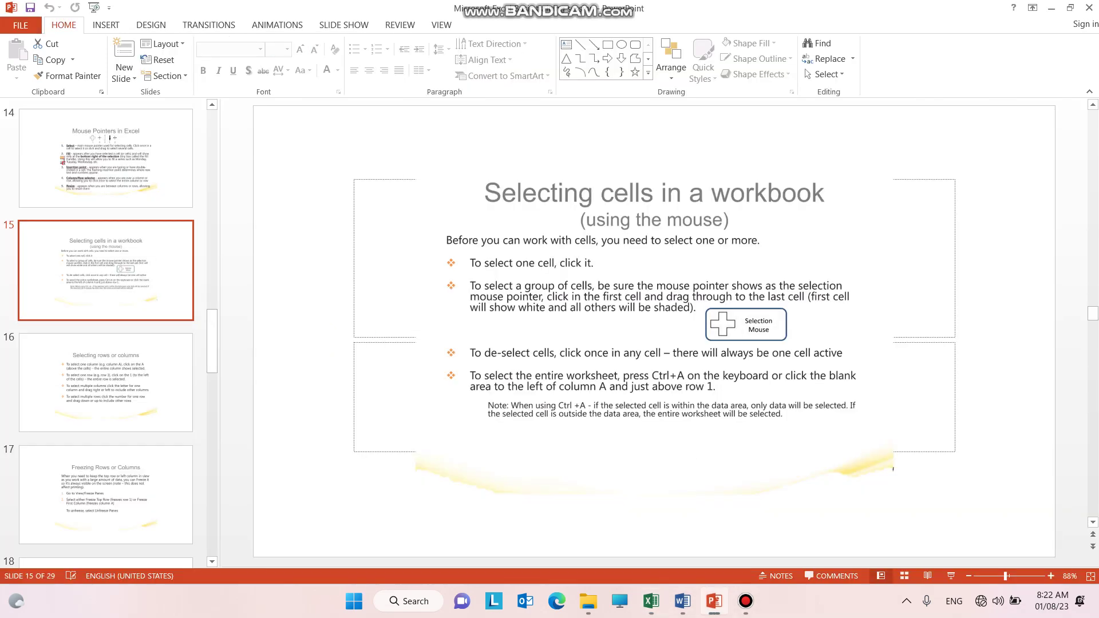